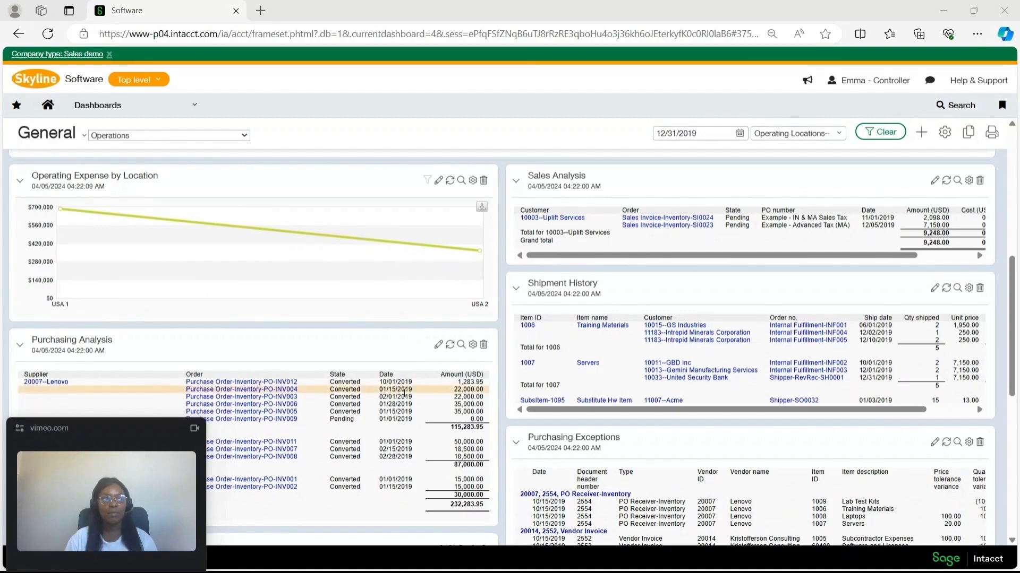
# Step: Open the configuration page of the Purchasing module
pyautogui.click(147, 106)
pyautogui.moveTo(111, 347)
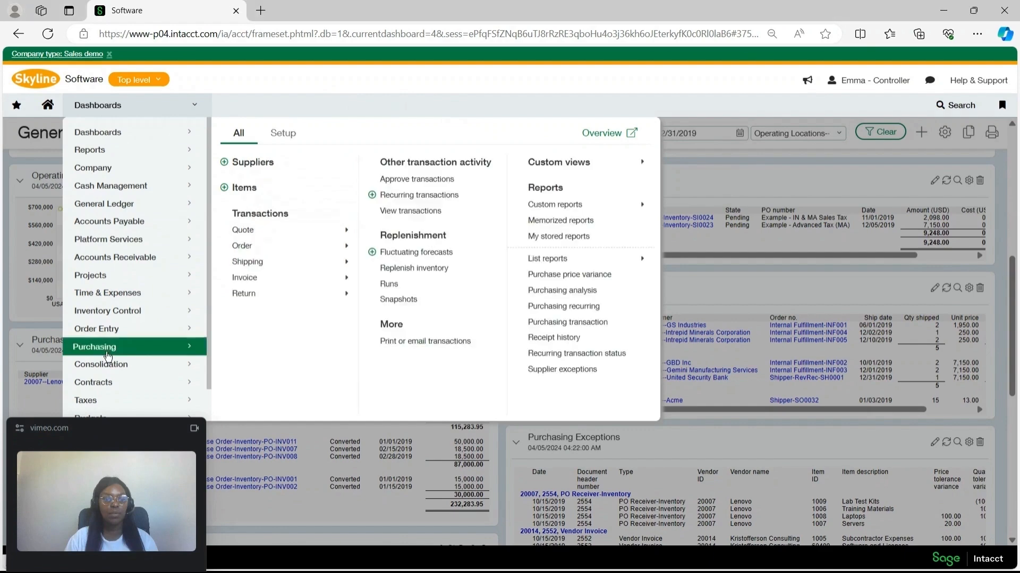
pyautogui.click(282, 133)
pyautogui.click(261, 162)
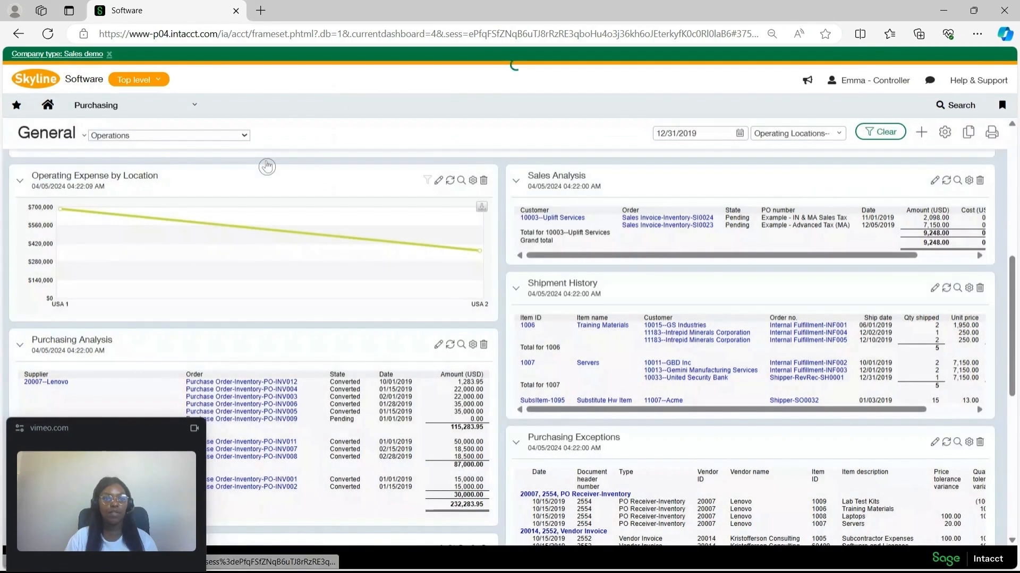
# Step: Review the match tolerance settings for the receiver and purchase invoice definitions, and save the Purchasing configuration
pyautogui.scroll(1, 284, 281)
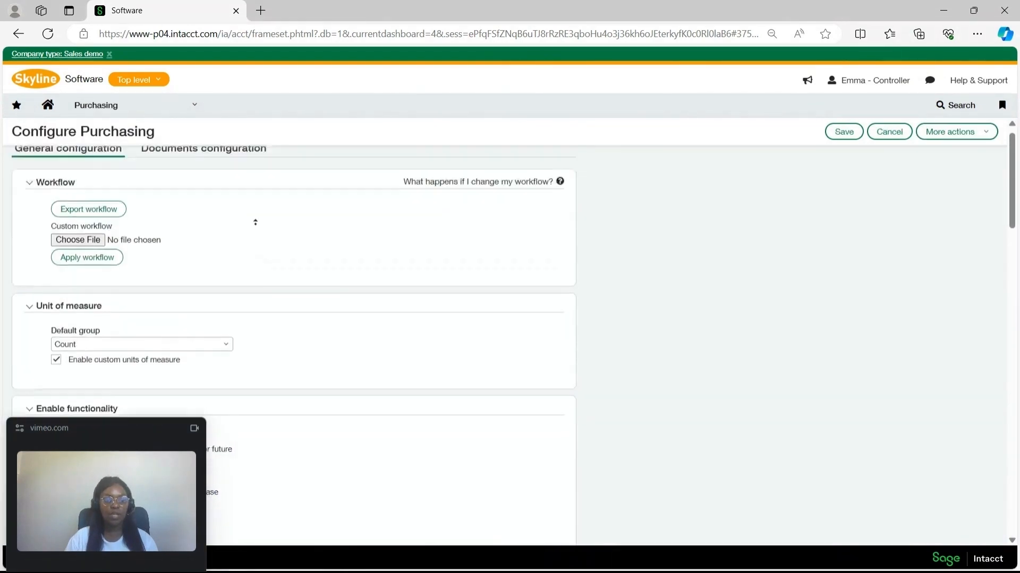
pyautogui.scroll(-3, 313, 228)
pyautogui.scroll(-2, 313, 228)
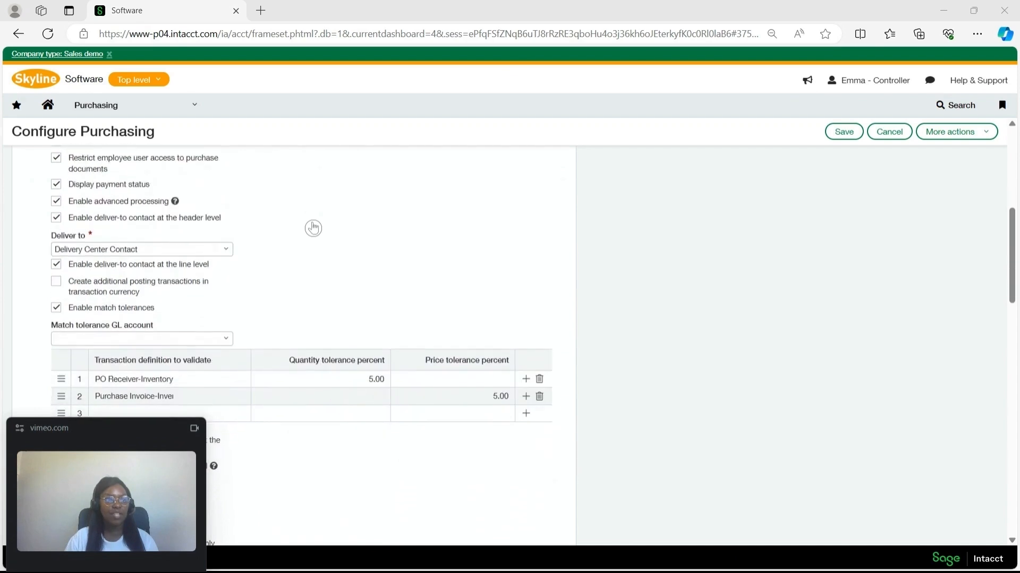
pyautogui.scroll(-1, 313, 228)
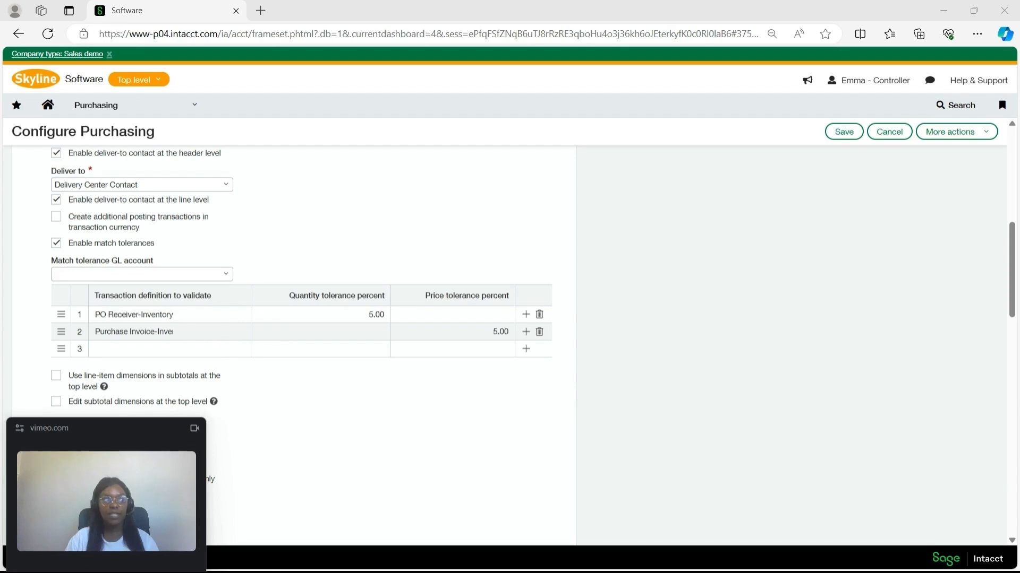
pyautogui.scroll(-1, 201, 255)
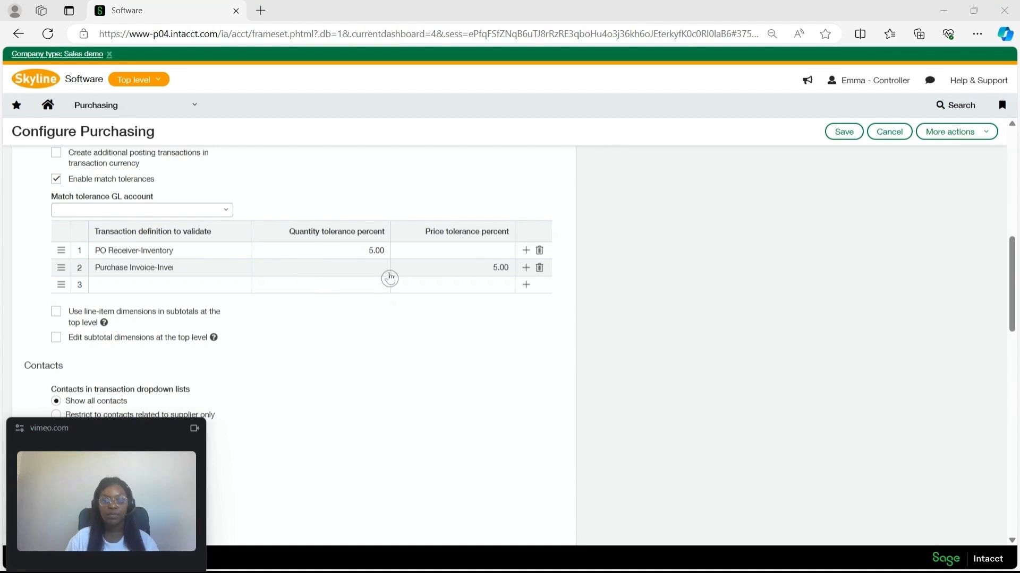
pyautogui.scroll(-1, 333, 231)
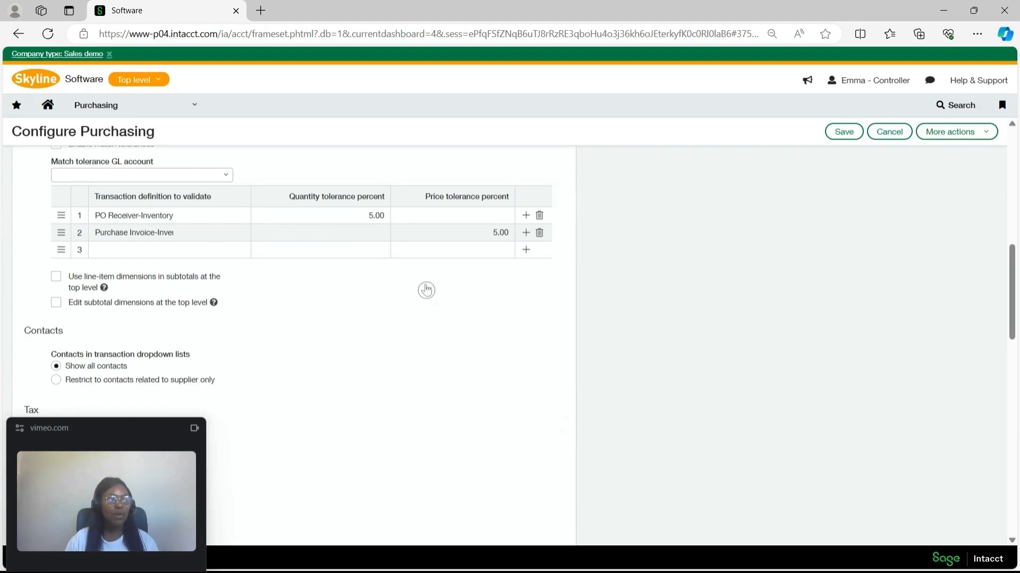
pyautogui.click(833, 133)
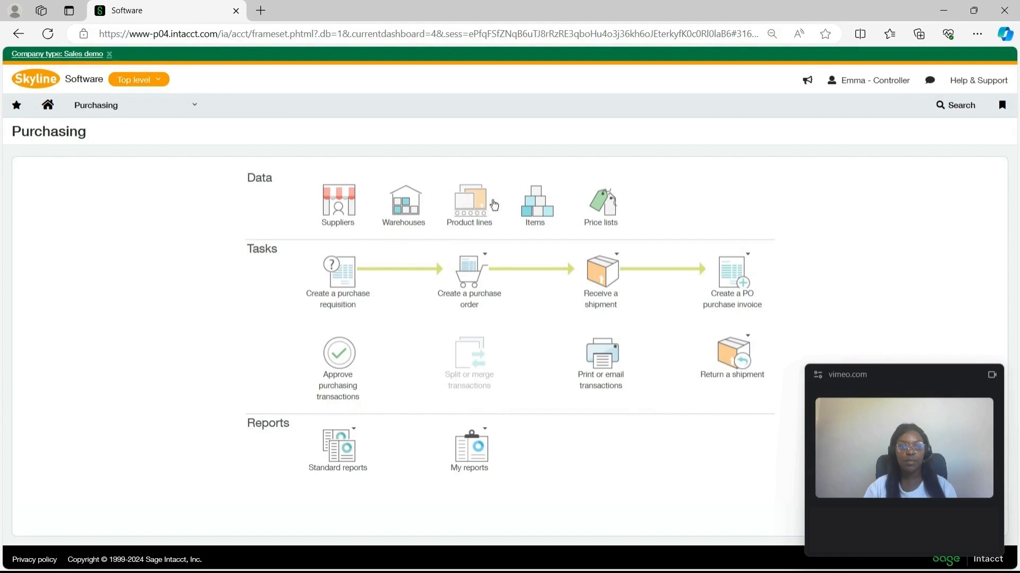
# Step: Start a new Purchase Order-Inventory transaction in Purchasing
pyautogui.click(167, 115)
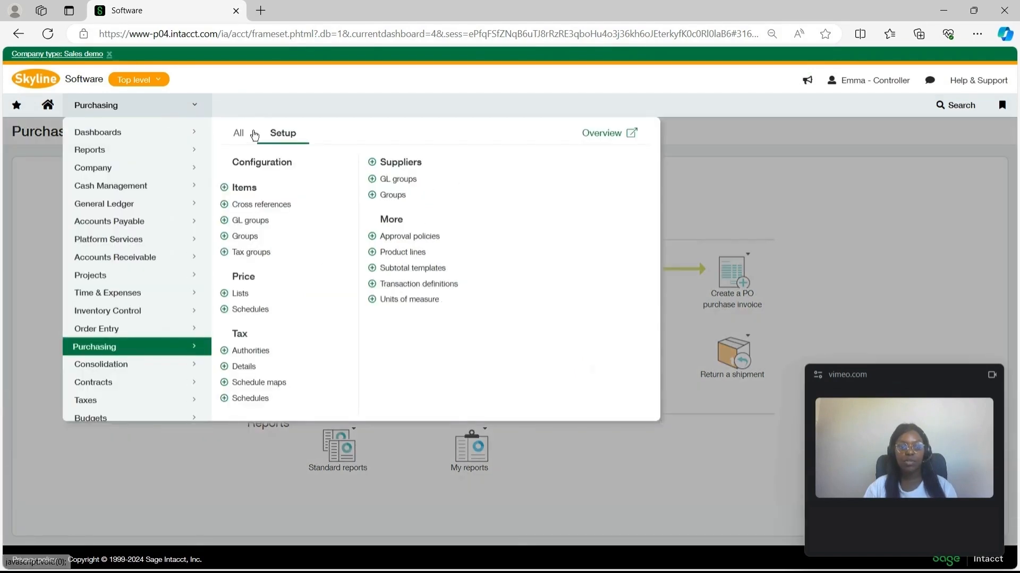
pyautogui.click(229, 133)
pyautogui.moveTo(279, 246)
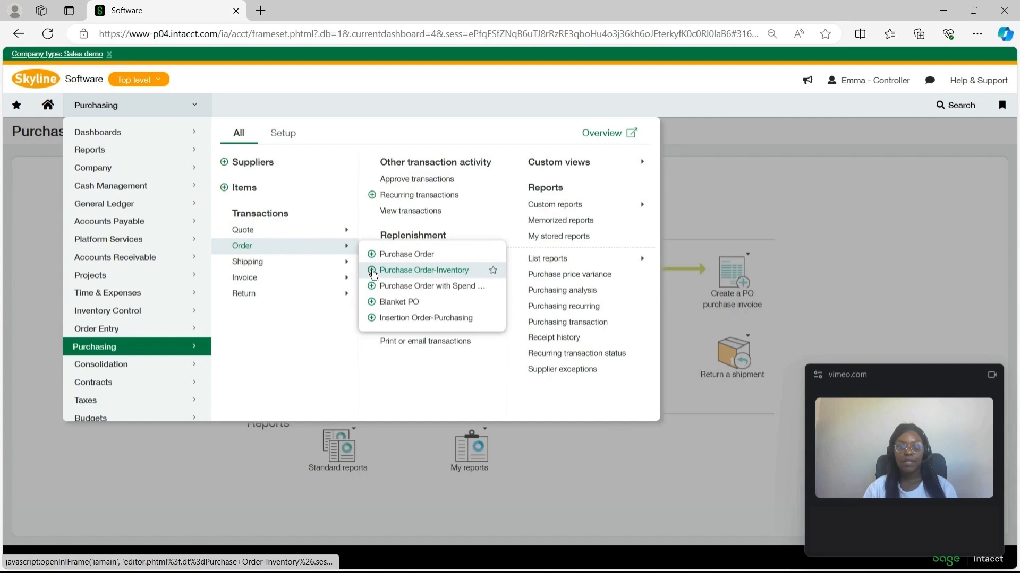
pyautogui.click(375, 272)
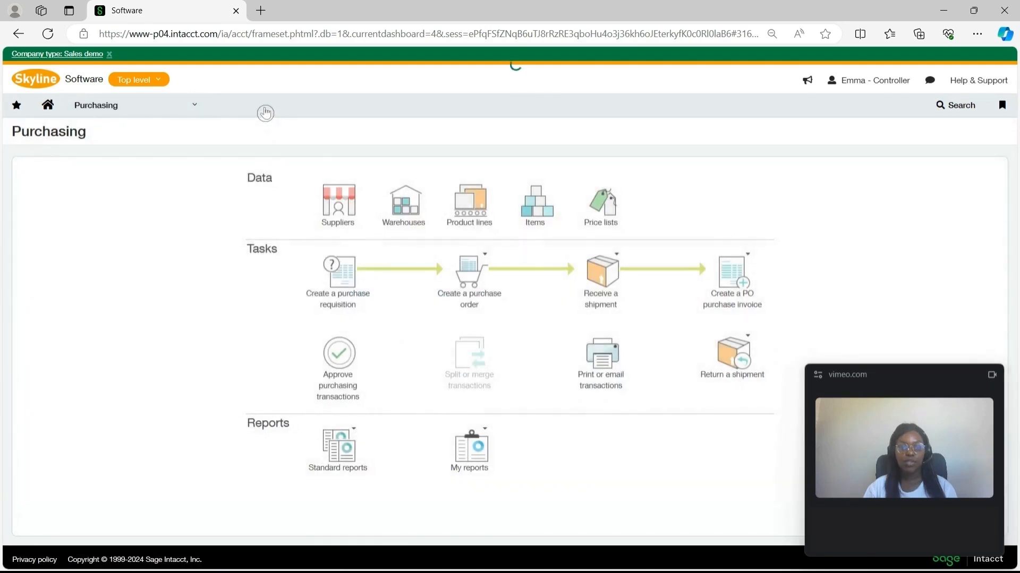
# Step: Set the purchase order's supplier to Vision Post and its base currency to ZAR
pyautogui.click(158, 268)
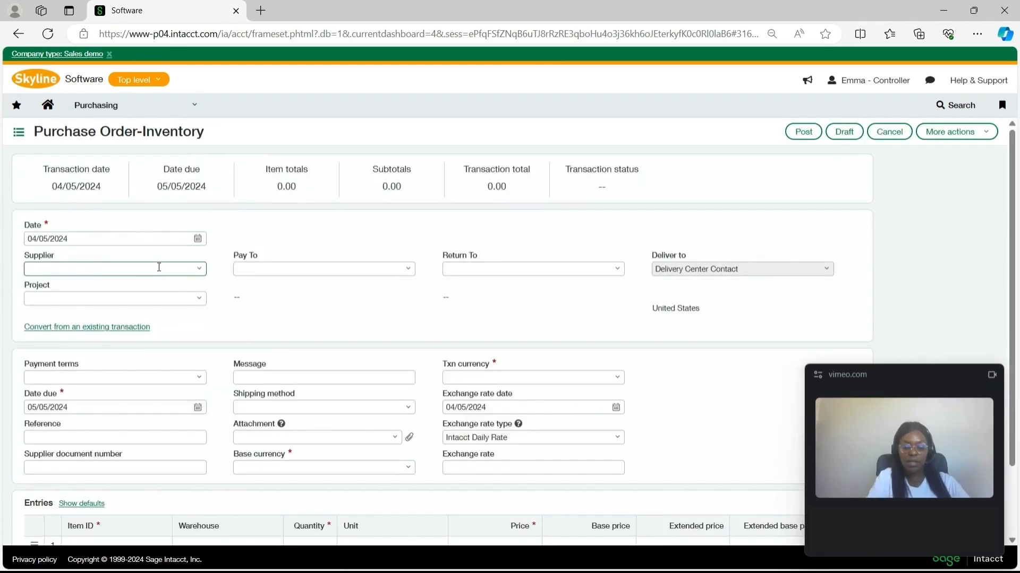
pyautogui.write('visio')
pyautogui.click(127, 307)
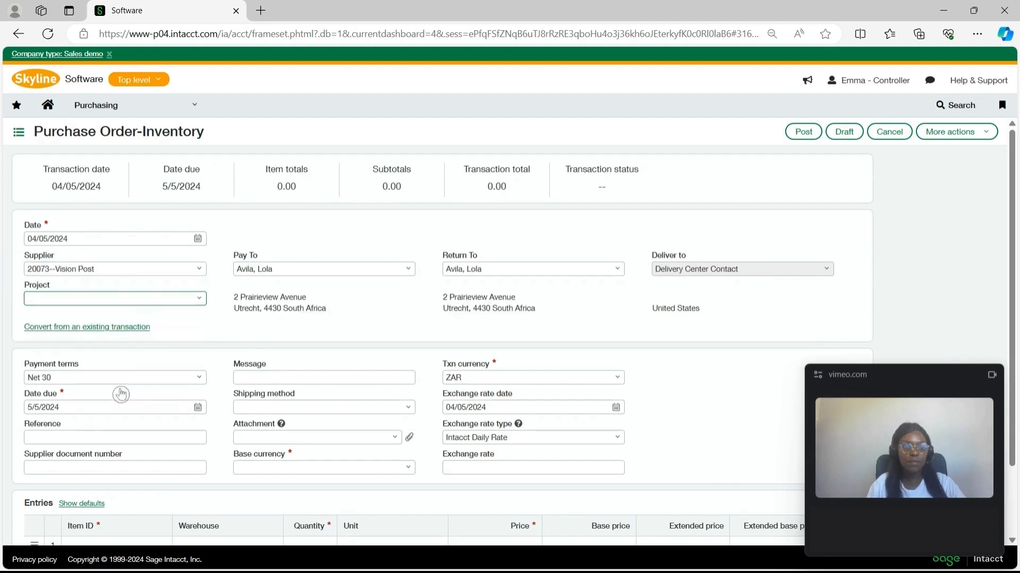
pyautogui.scroll(-2, 146, 287)
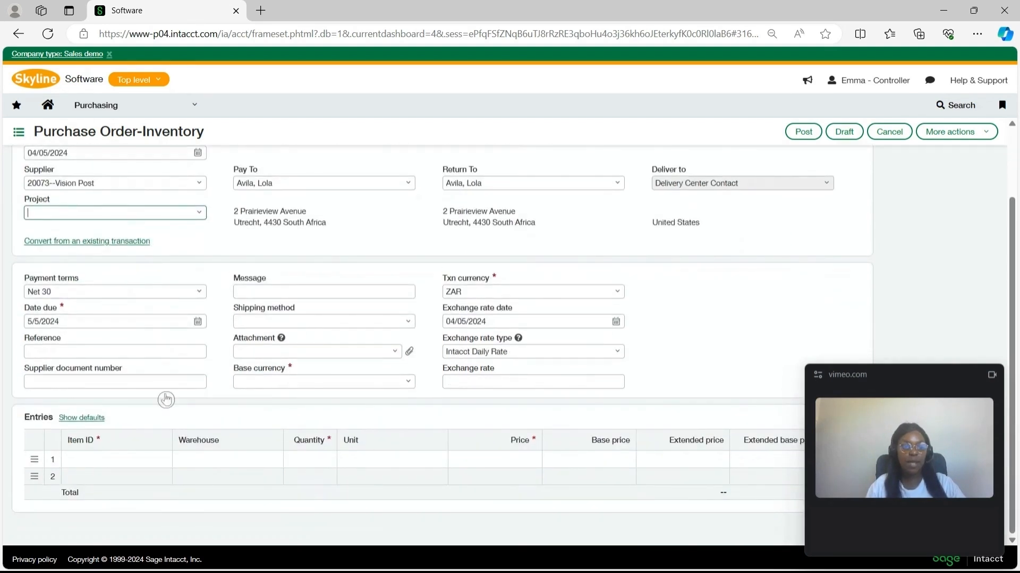
pyautogui.click(401, 381)
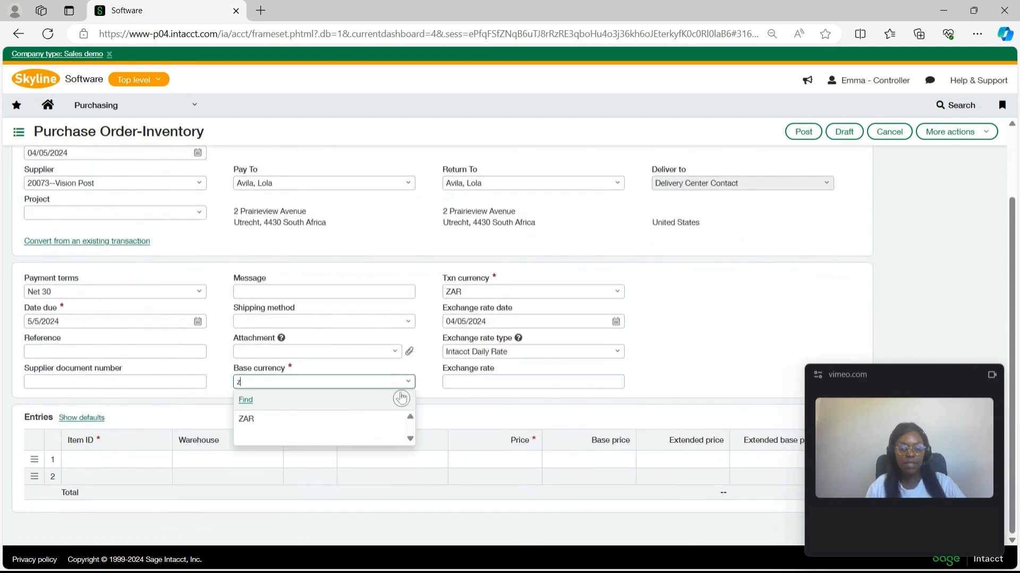
pyautogui.click(319, 416)
# Step: Add item 1008--Laptops to the first entry line with warehouse 700-01--Cape Town
pyautogui.click(96, 457)
pyautogui.write('LAPT')
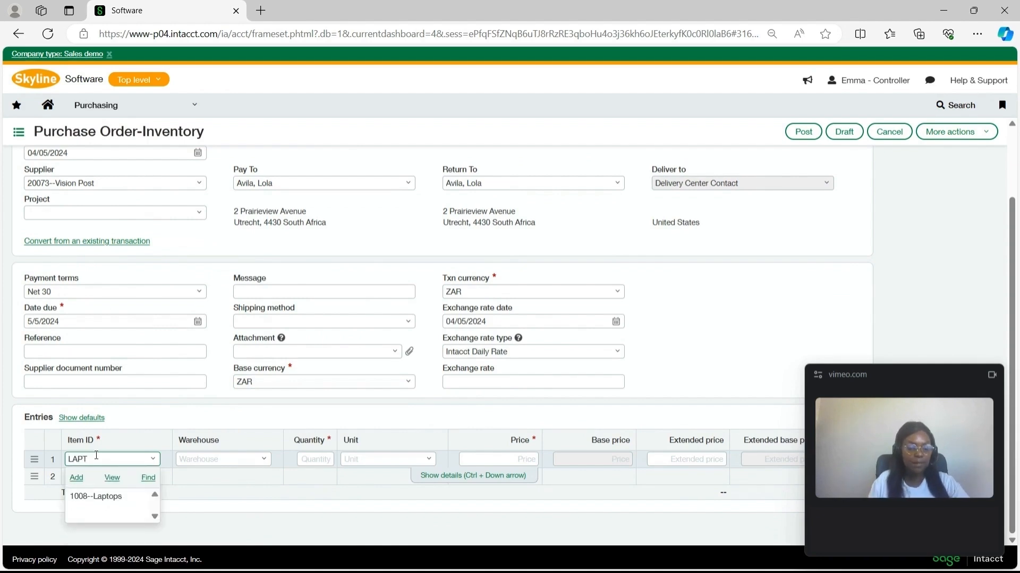
pyautogui.click(85, 497)
pyautogui.click(264, 460)
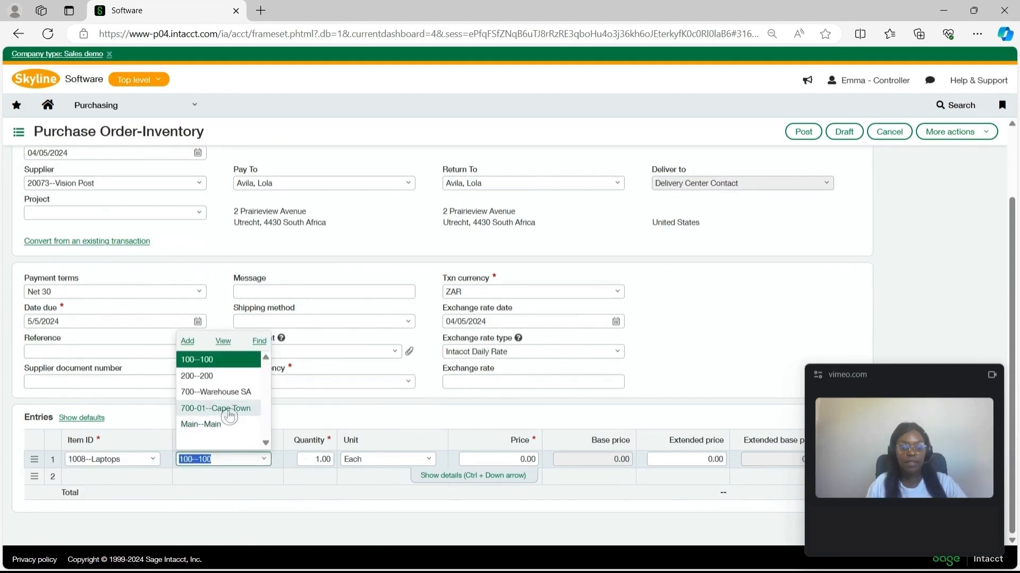
pyautogui.click(223, 409)
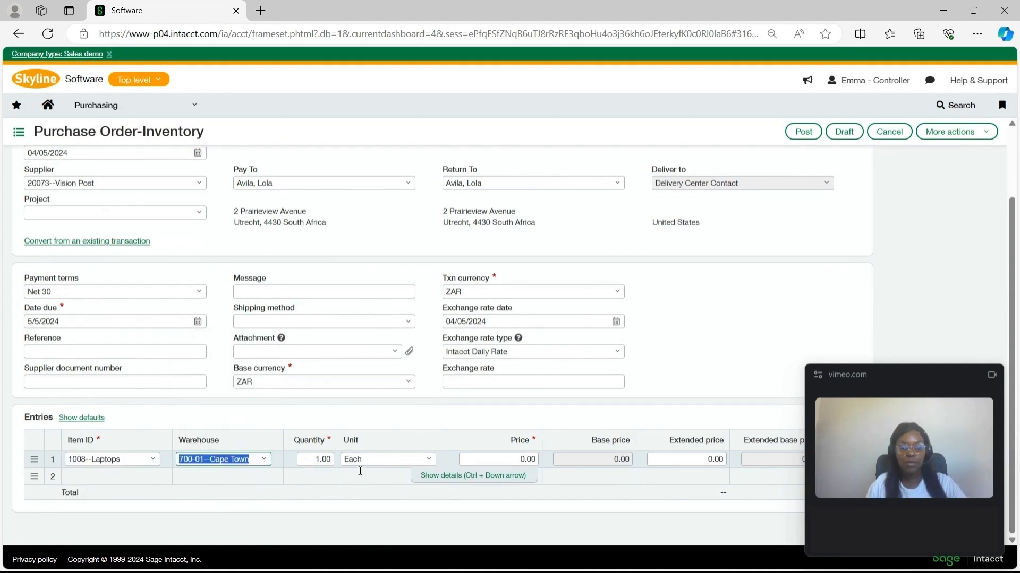
# Step: Set the laptop line's quantity to 55 and its price to 4,500.00
pyautogui.click(320, 461)
pyautogui.write('5')
pyautogui.press('Left')
pyautogui.press('BackSpace')
pyautogui.write('55')
pyautogui.click(533, 459)
pyautogui.write('4500')
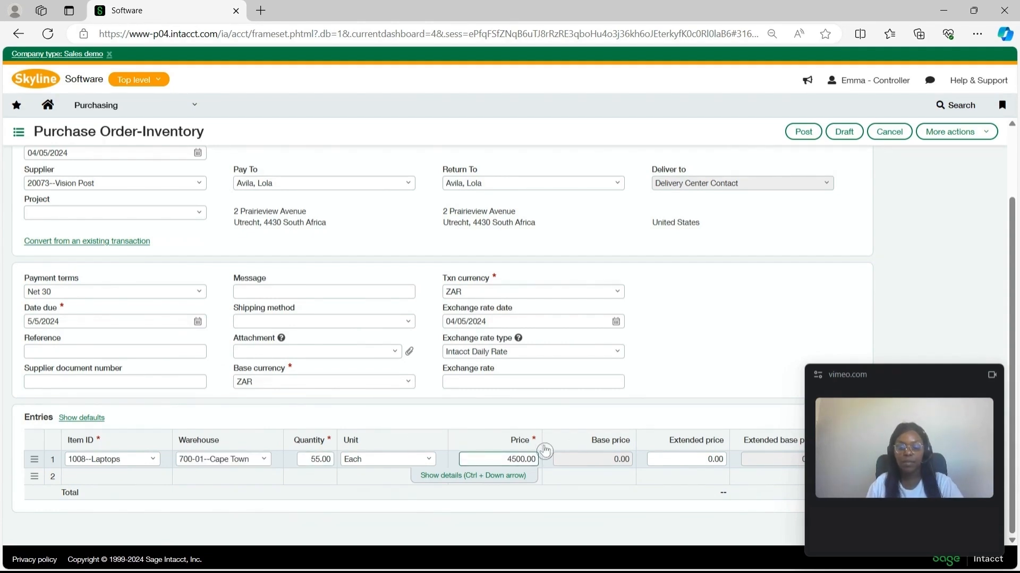
pyautogui.click(507, 494)
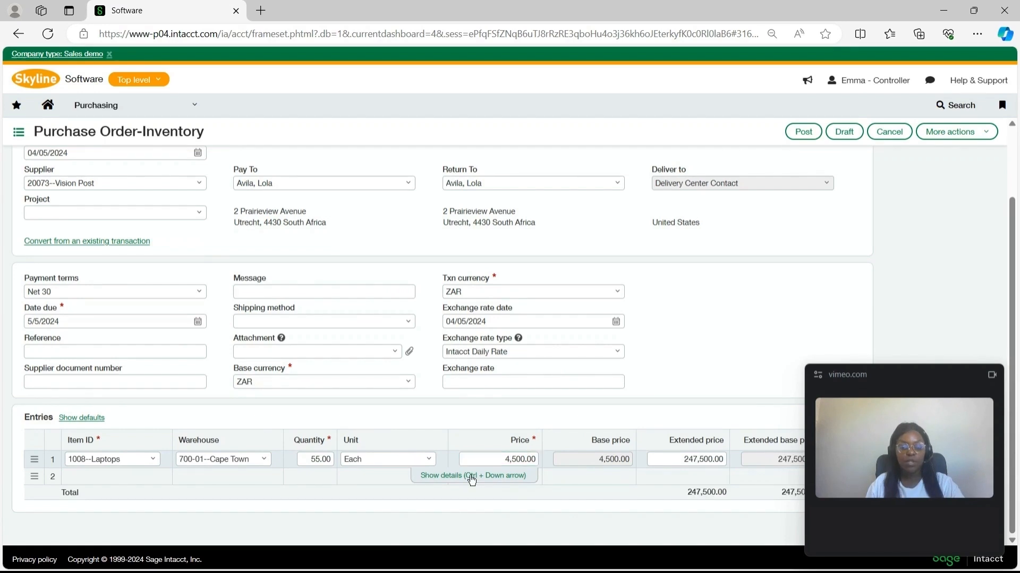
# Step: In the laptop line's details, set the location to 700--South Africa and the department to 300--Admin
pyautogui.click(471, 476)
pyautogui.click(152, 359)
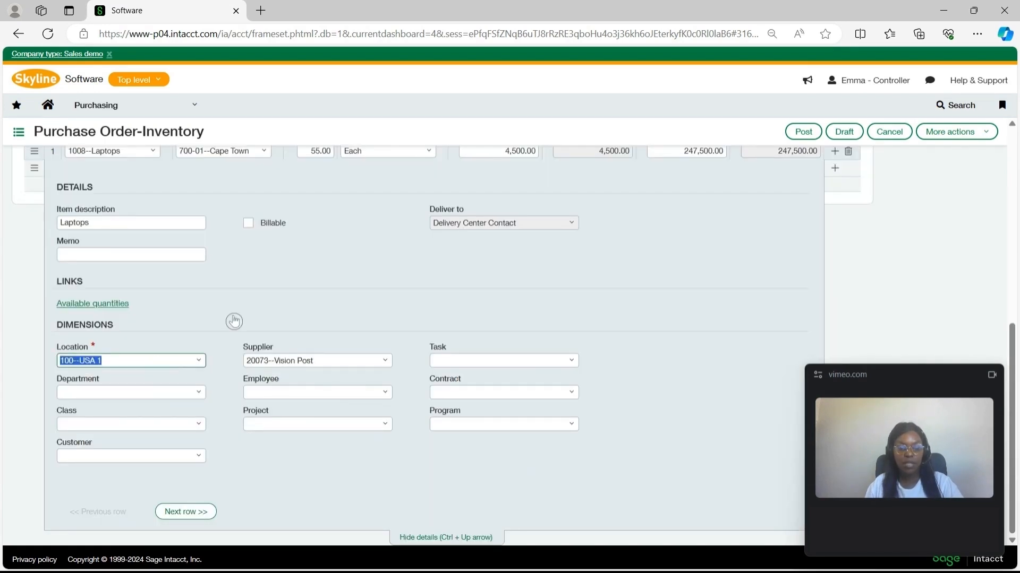
pyautogui.write('7')
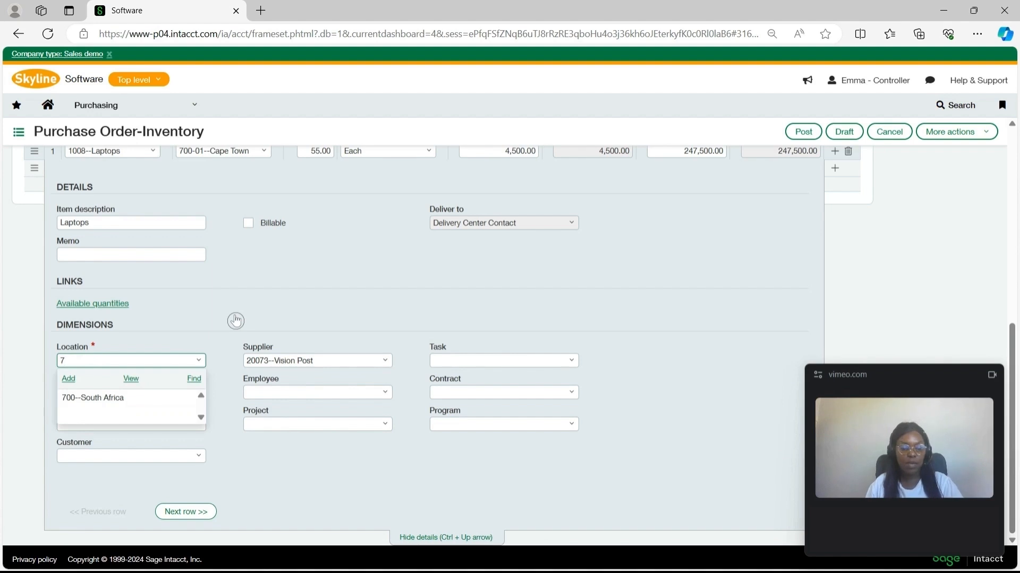
pyautogui.click(236, 321)
pyautogui.click(137, 391)
pyautogui.write('AD')
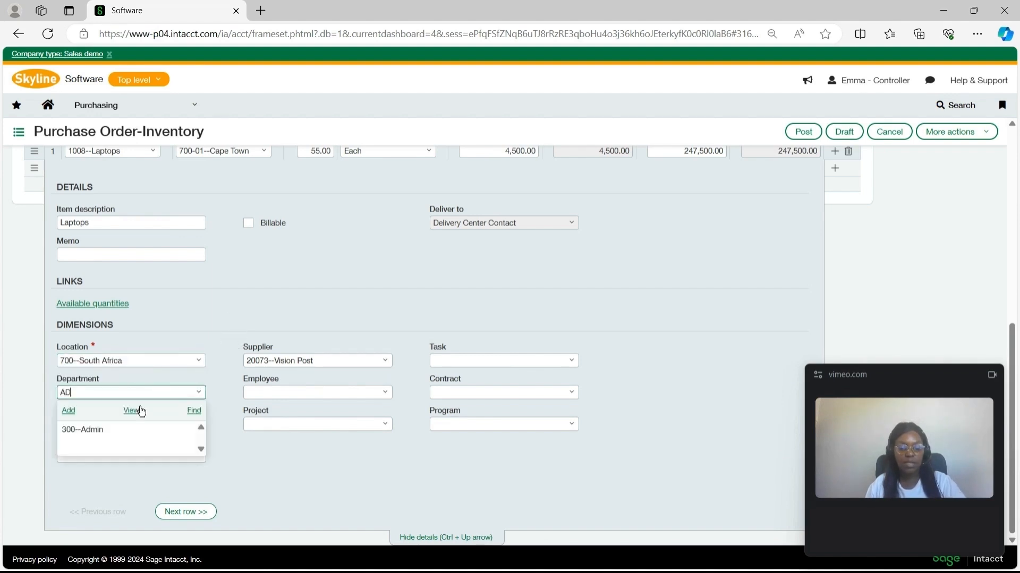
pyautogui.click(129, 428)
# Step: Check the completed header and line details and post the purchase order
pyautogui.scroll(4, 622, 277)
pyautogui.scroll(3, 554, 214)
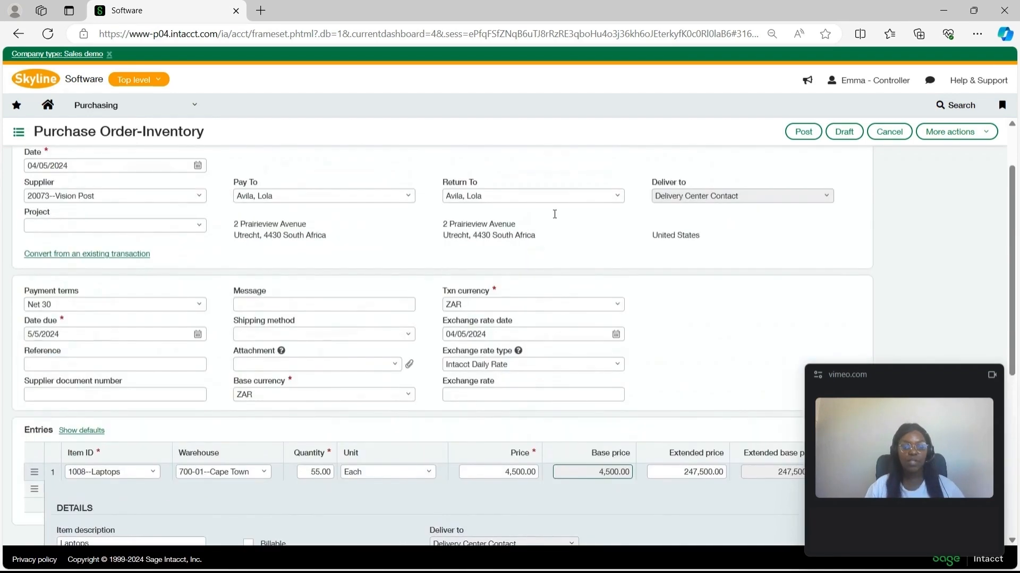
pyautogui.scroll(-5, 555, 214)
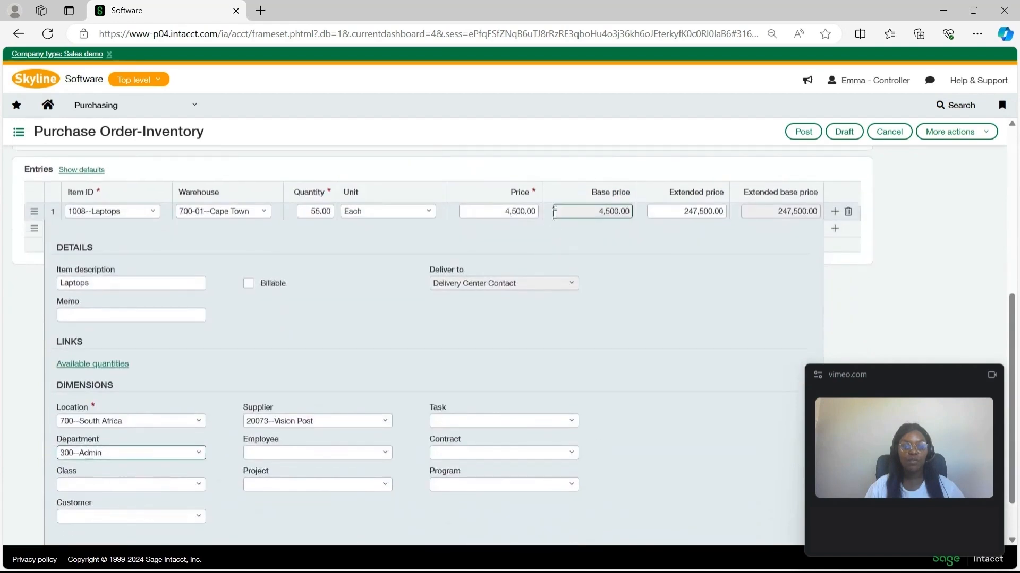
pyautogui.click(786, 132)
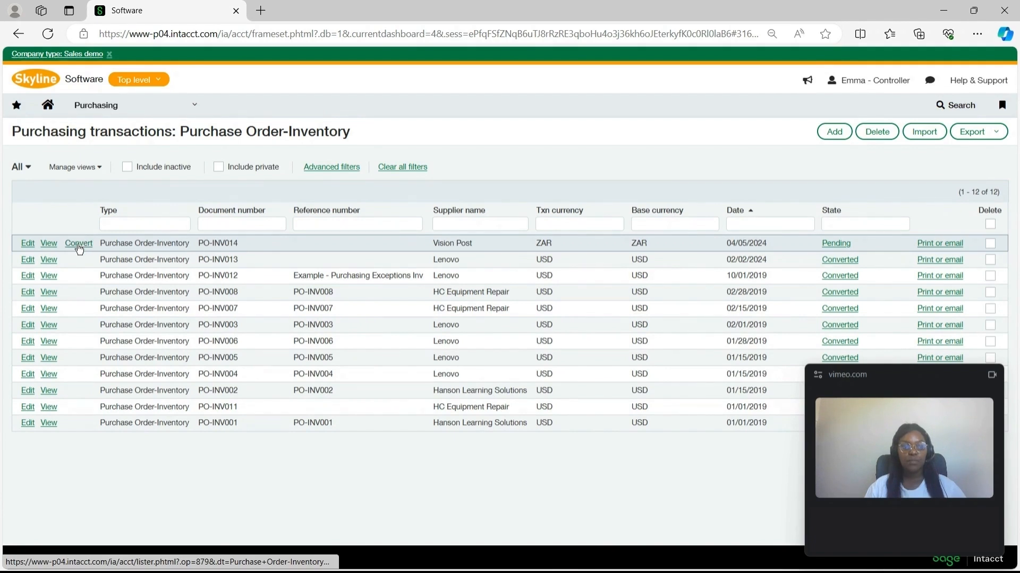
# Step: Convert the Vision Post purchase order to a PO Receiver-Inventory and set the received laptop quantity to 47
pyautogui.click(79, 245)
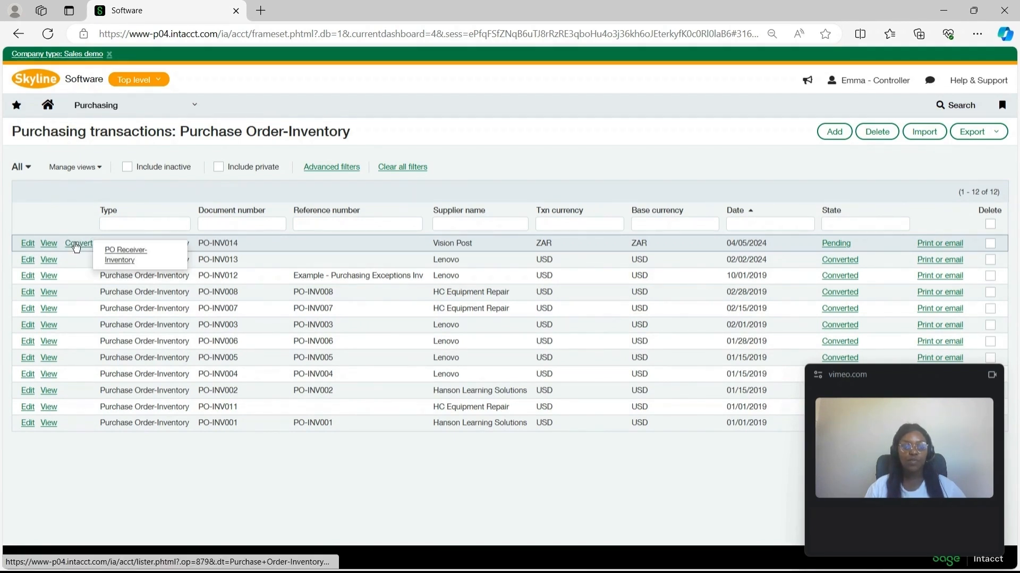
pyautogui.click(112, 261)
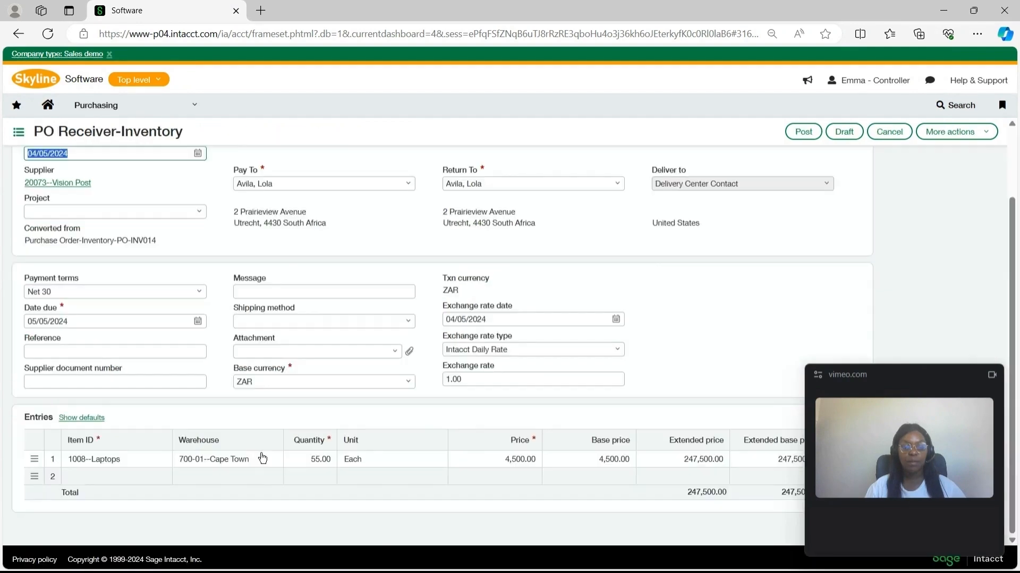
pyautogui.click(297, 459)
pyautogui.press('BackSpace')
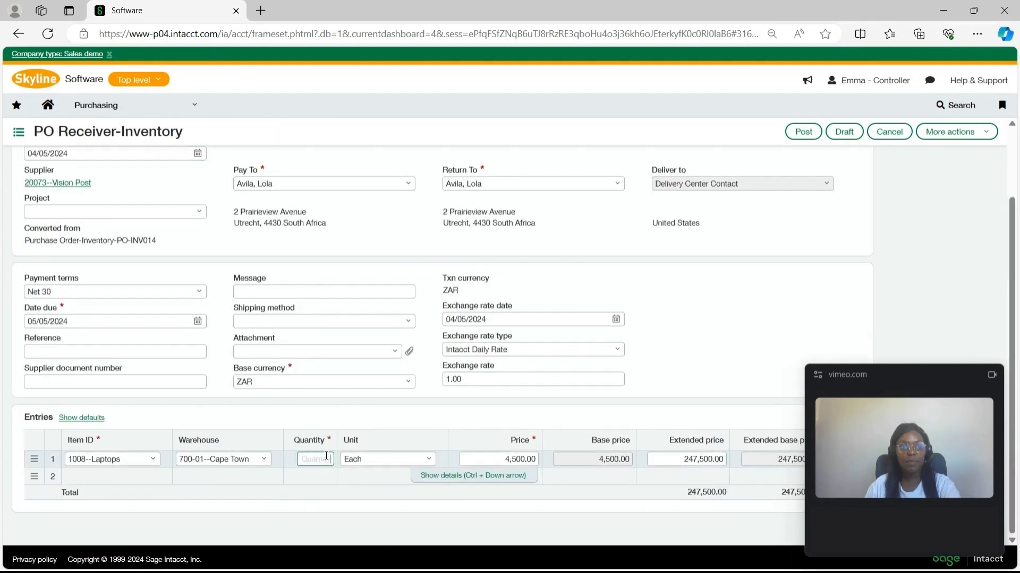
pyautogui.write('47')
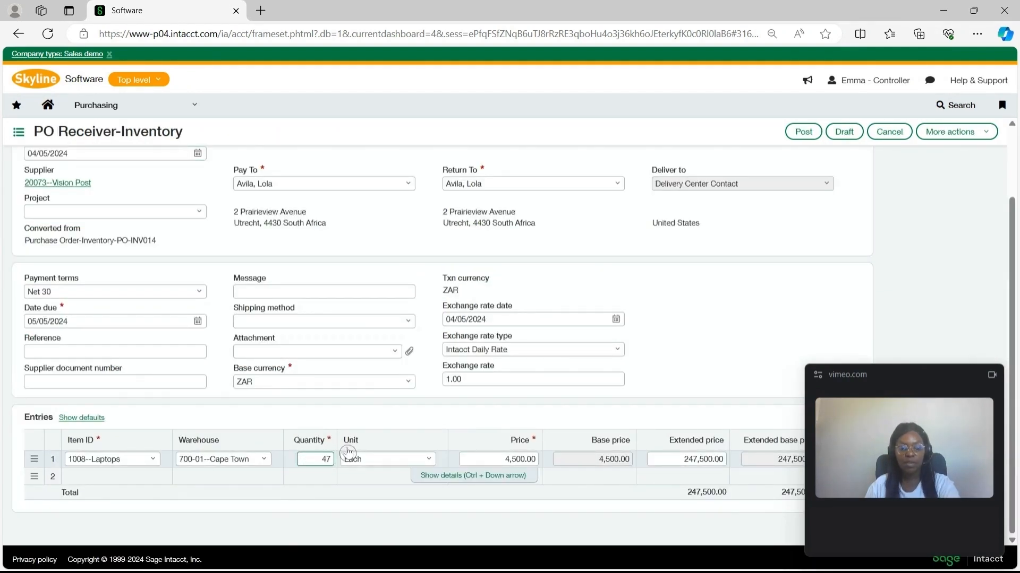
pyautogui.click(397, 427)
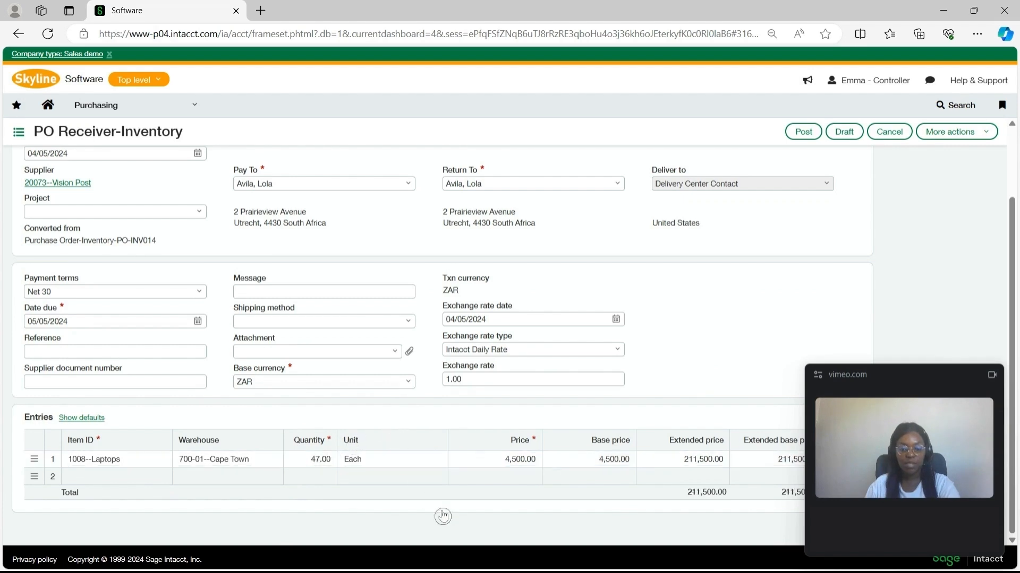
# Step: Re-enter the received laptop quantity as 47 and try to post the receiver
pyautogui.click(318, 459)
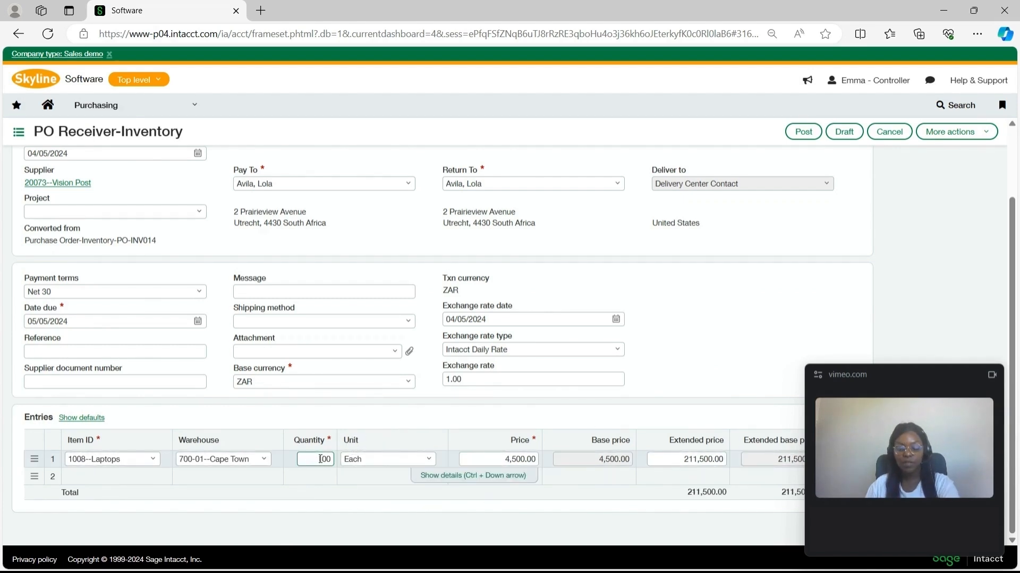
pyautogui.press('BackSpace')
pyautogui.press('BackSpace')
pyautogui.write('47')
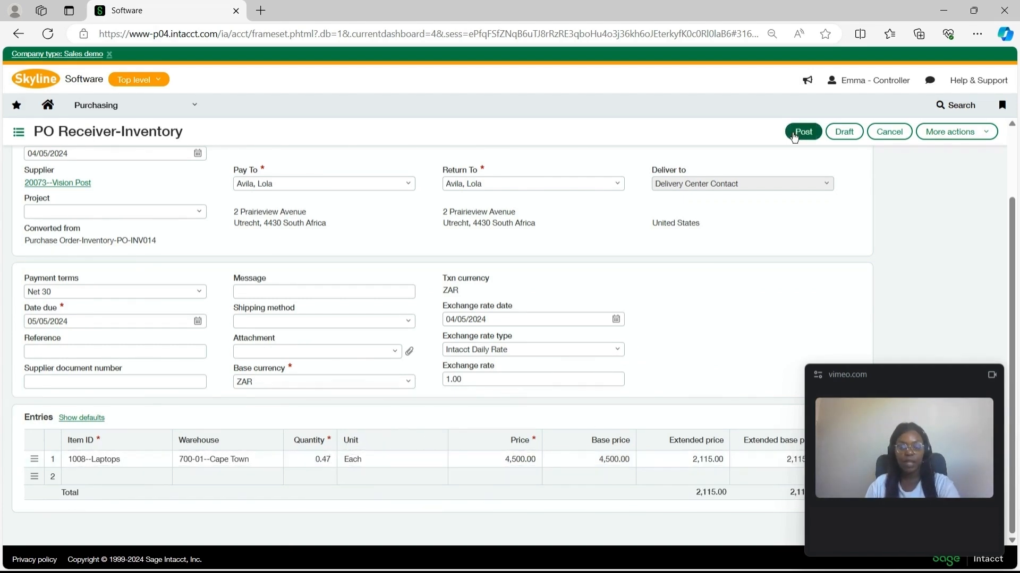
pyautogui.click(803, 132)
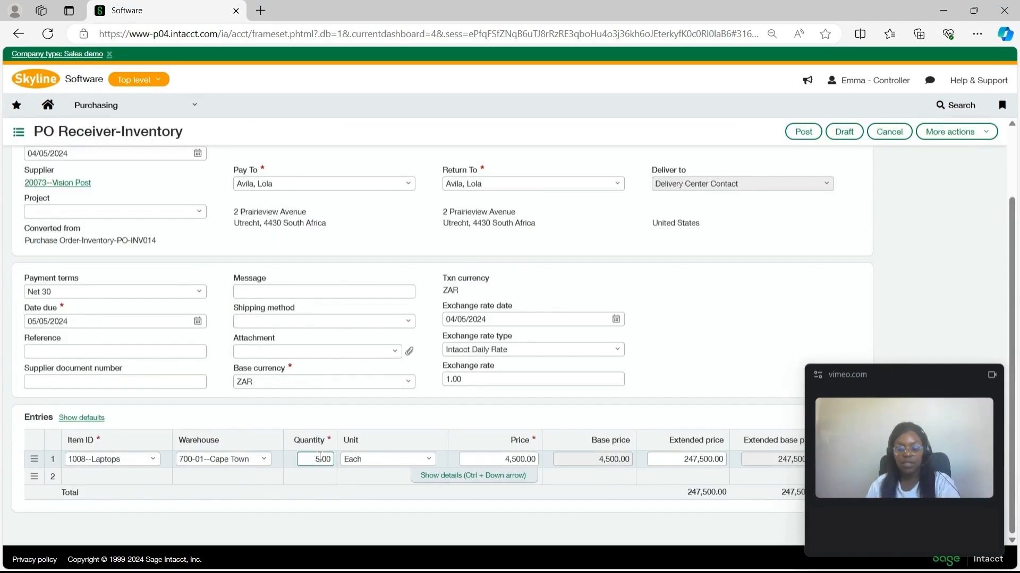
pyautogui.click(715, 205)
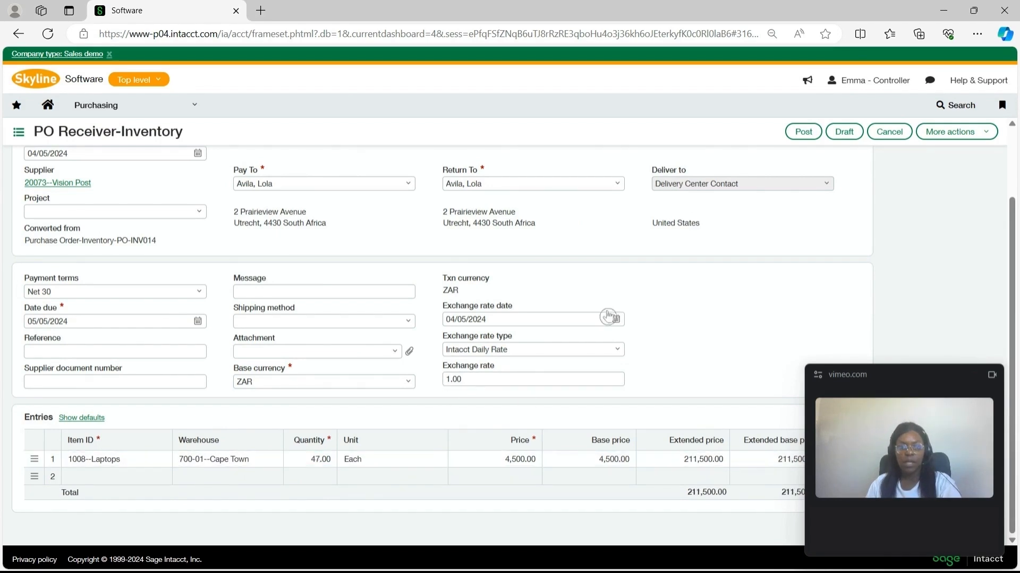
# Step: Review the receiver's header and laptop entry and post the PO Receiver-Inventory transaction
pyautogui.scroll(3, 579, 344)
pyautogui.scroll(-2, 579, 344)
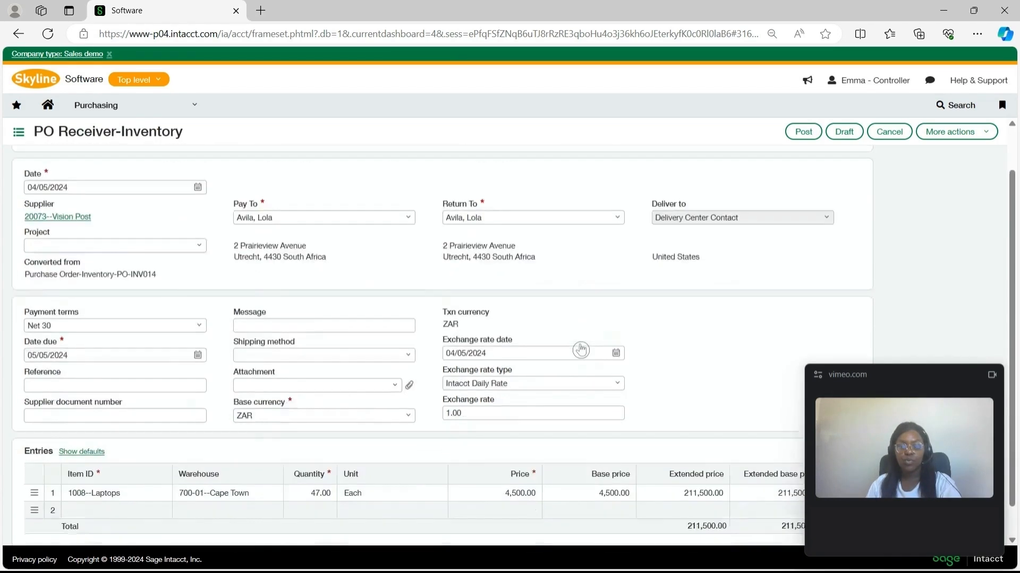
pyautogui.click(789, 136)
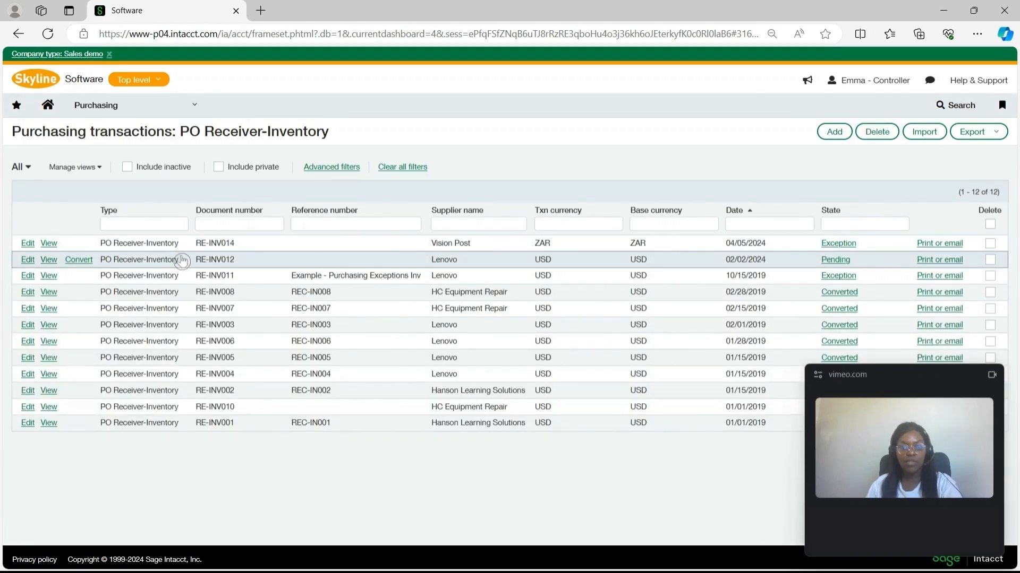
# Step: Open the Vision Post receiver in Exception state for editing and examine the match tolerance exception on its laptop line
pyautogui.click(836, 252)
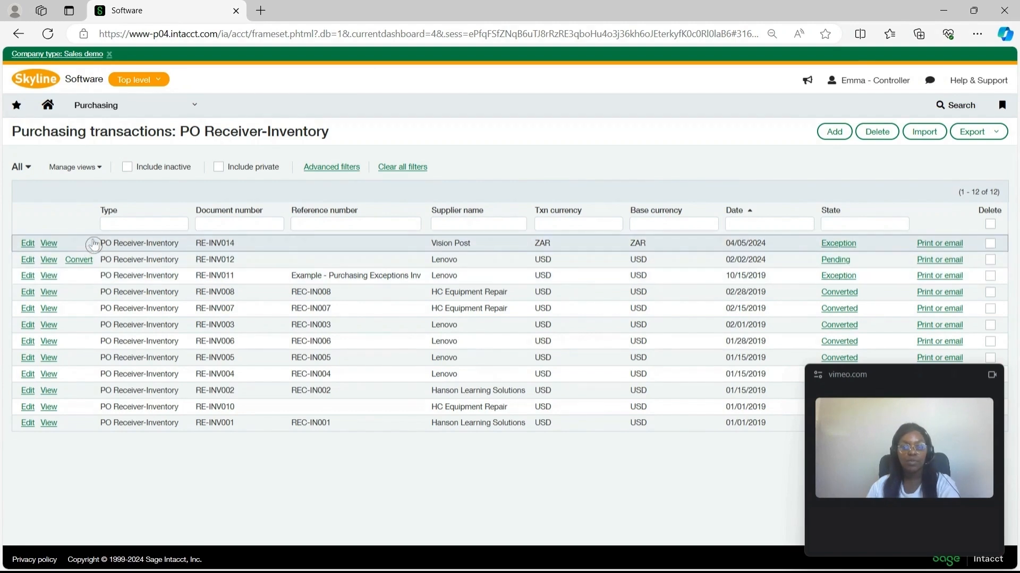
pyautogui.click(29, 245)
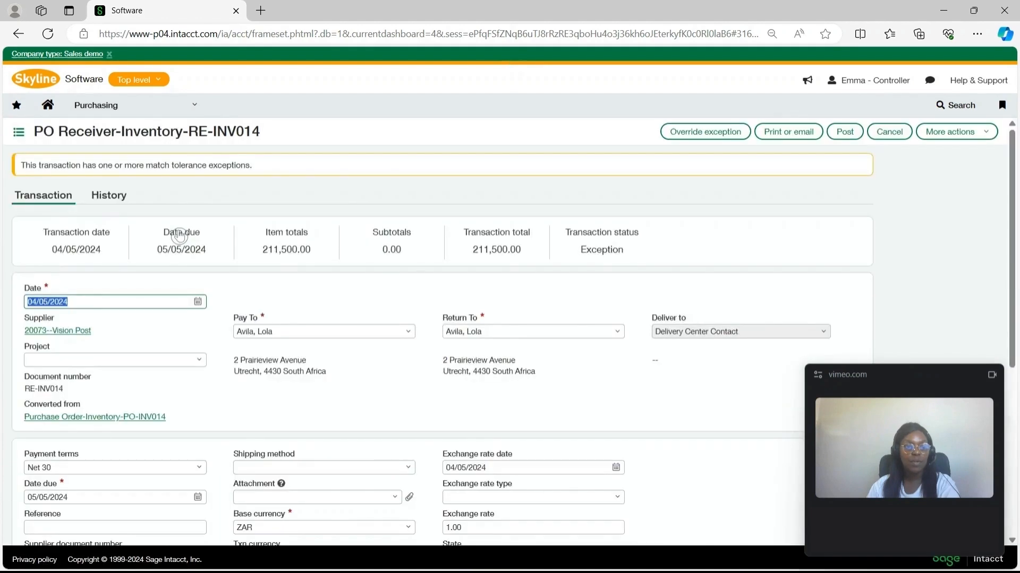
pyautogui.scroll(-5, 178, 239)
pyautogui.click(85, 366)
pyautogui.scroll(5, 86, 361)
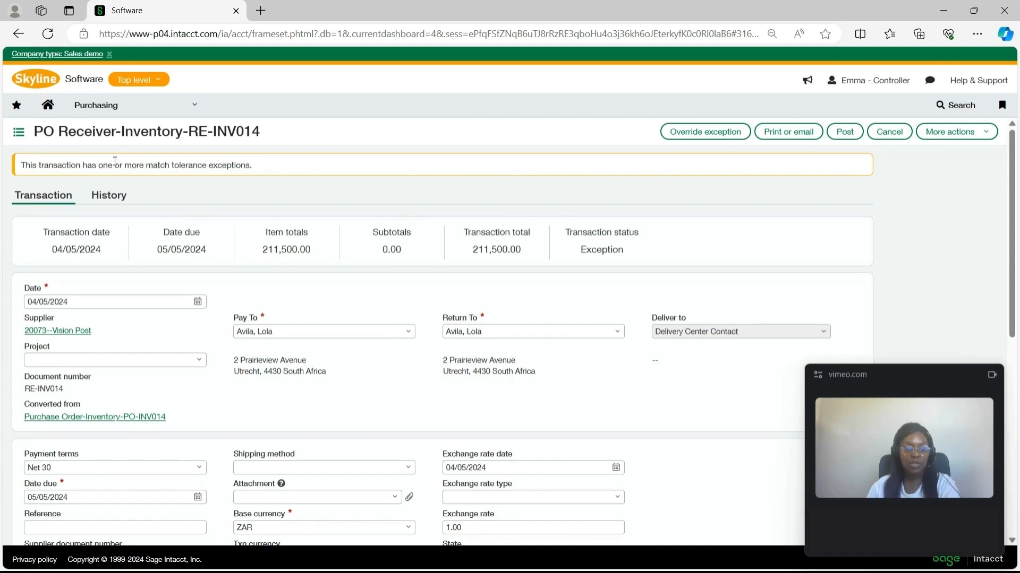
pyautogui.scroll(-7, 116, 163)
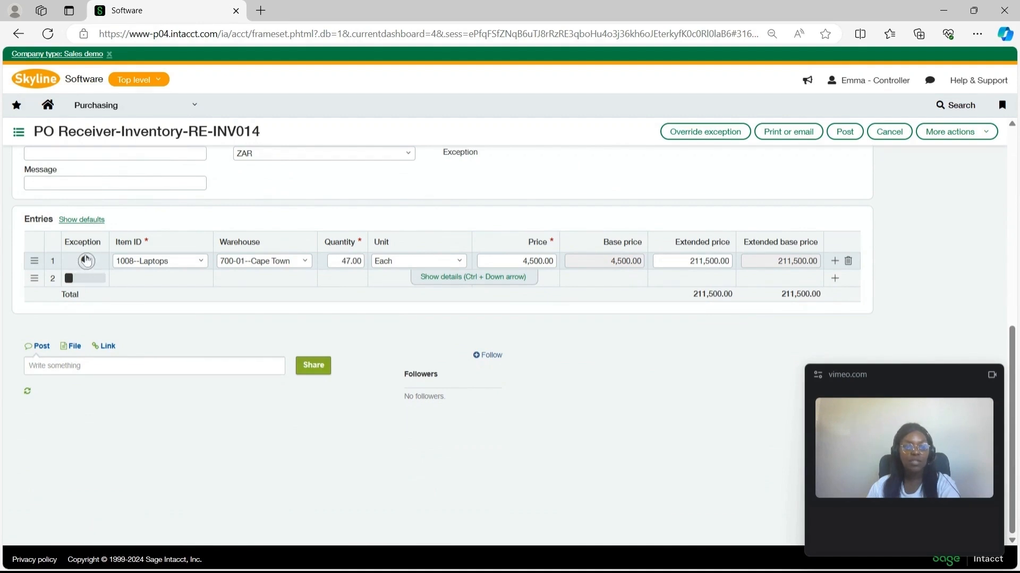
pyautogui.moveTo(86, 261)
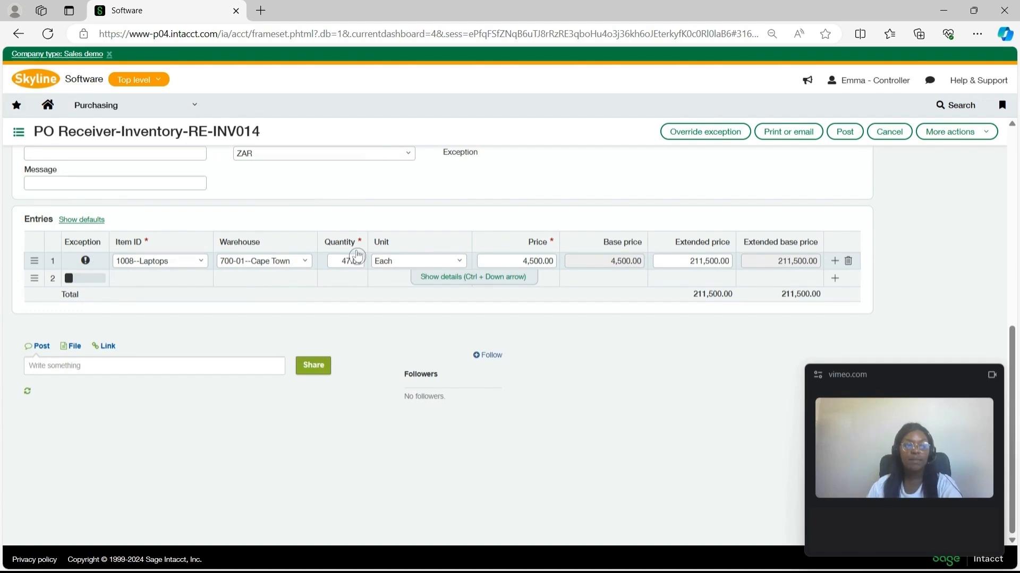
# Step: Override the match tolerance exception on the Vision Post receiver
pyautogui.scroll(6, 478, 287)
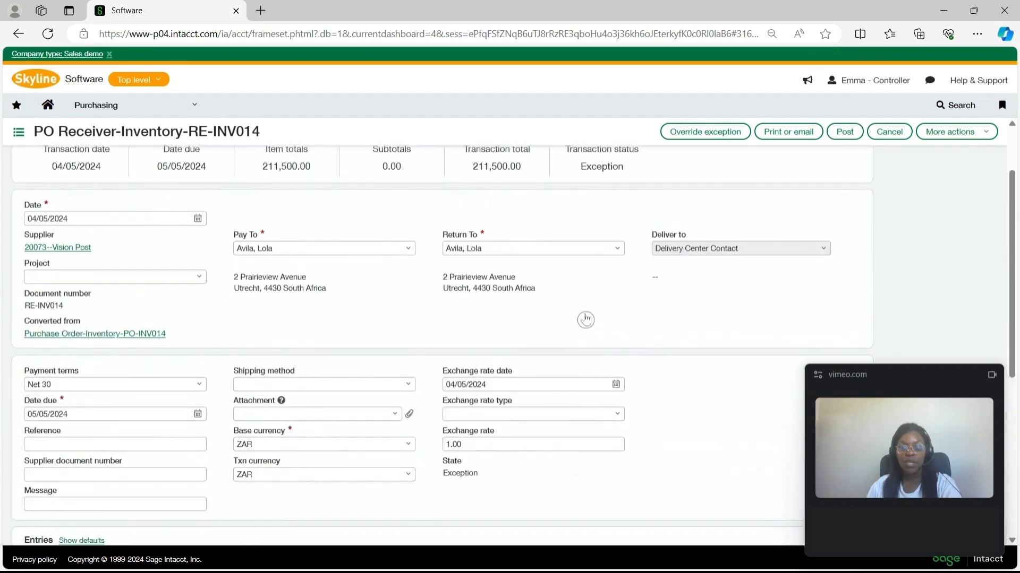
pyautogui.click(685, 136)
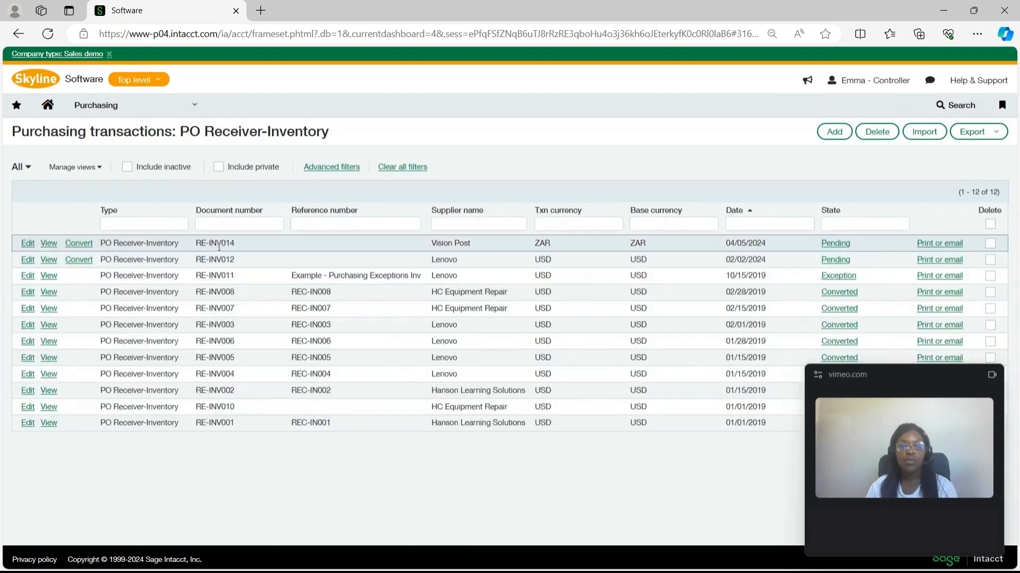
# Step: Start converting the Vision Post receiver to a Purchase Invoice-Inventory
pyautogui.click(78, 246)
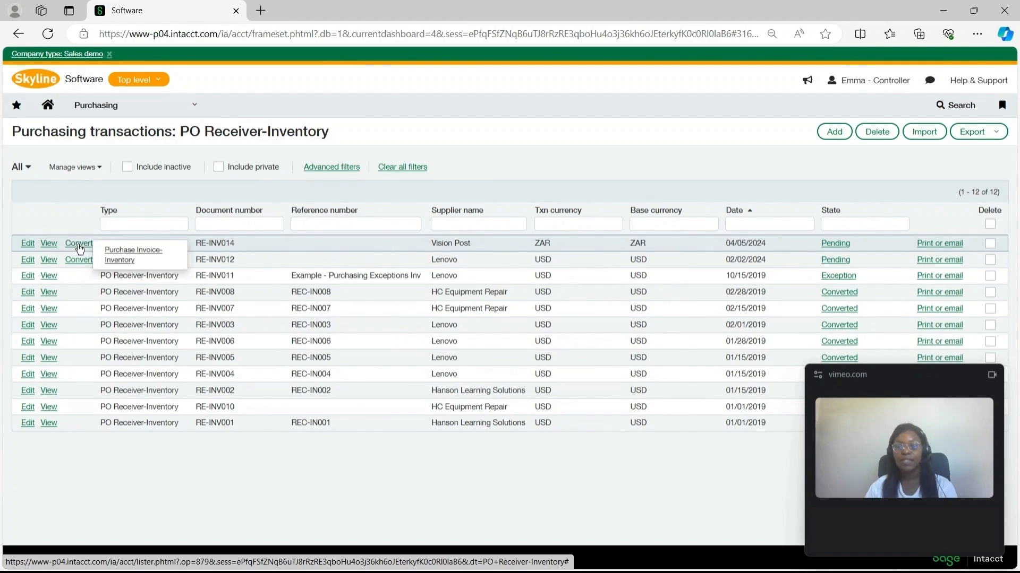